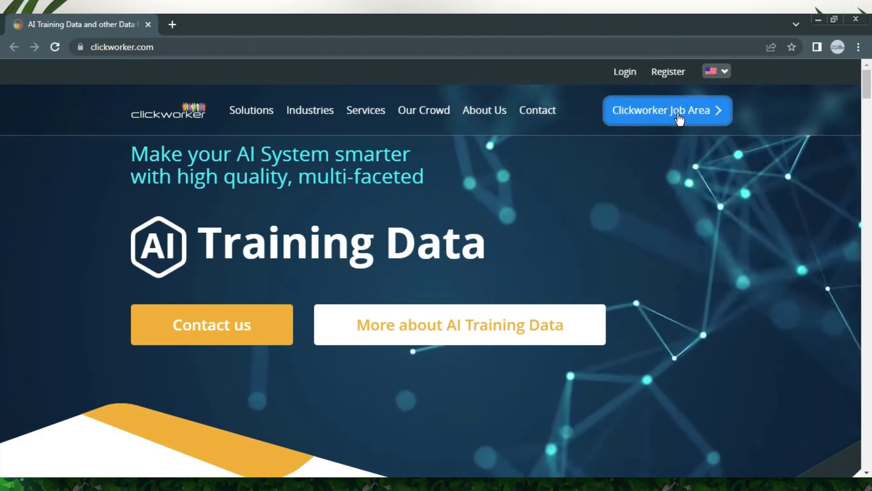
# Open the Clickworker job area and go to the registration form for Clickworkers
pyautogui.click(726, 124)
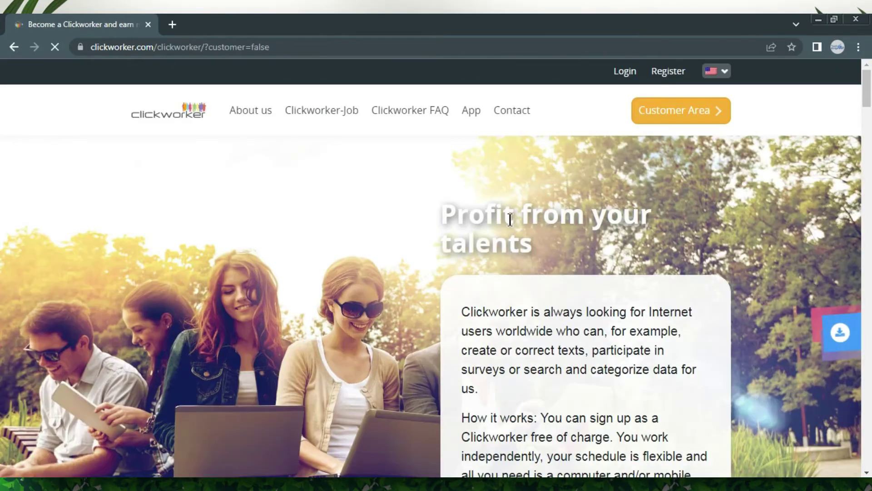
pyautogui.scroll(-7, 577, 212)
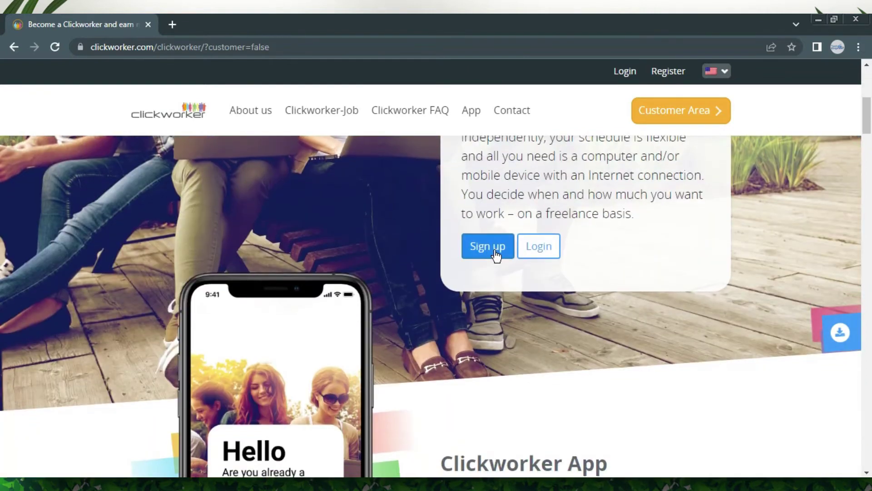
pyautogui.scroll(8, 674, 233)
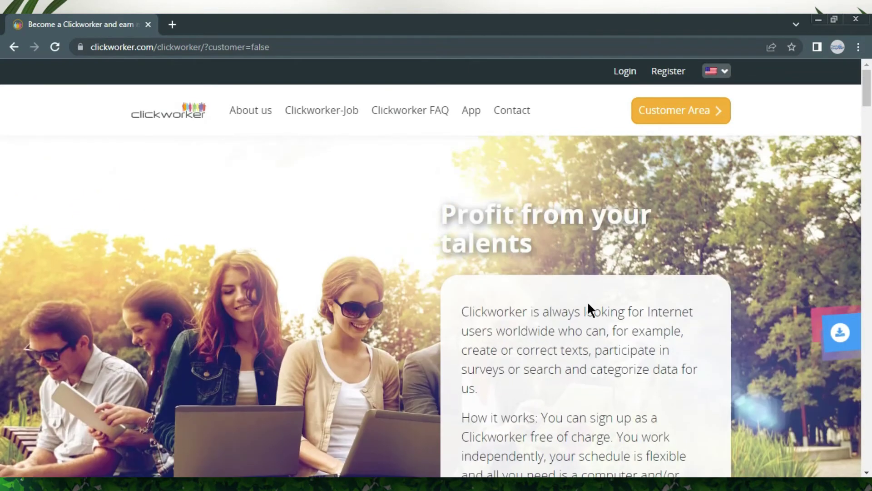
pyautogui.moveTo(668, 77)
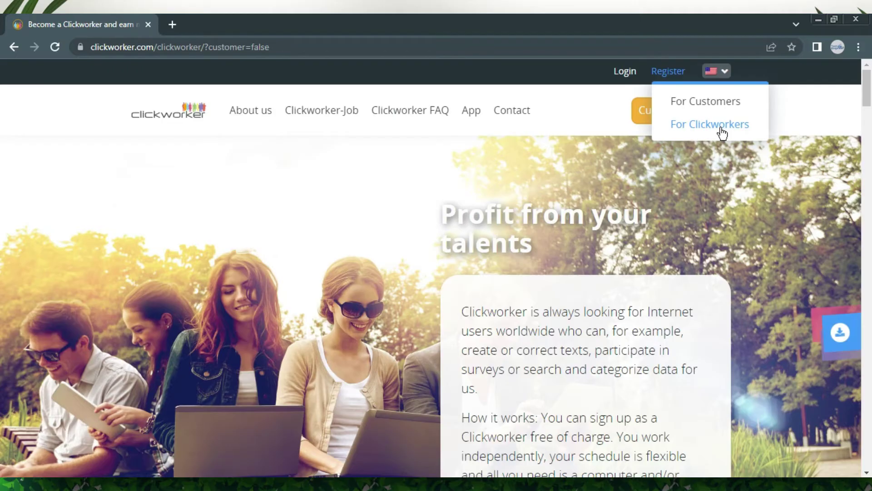
pyautogui.scroll(-7, 483, 382)
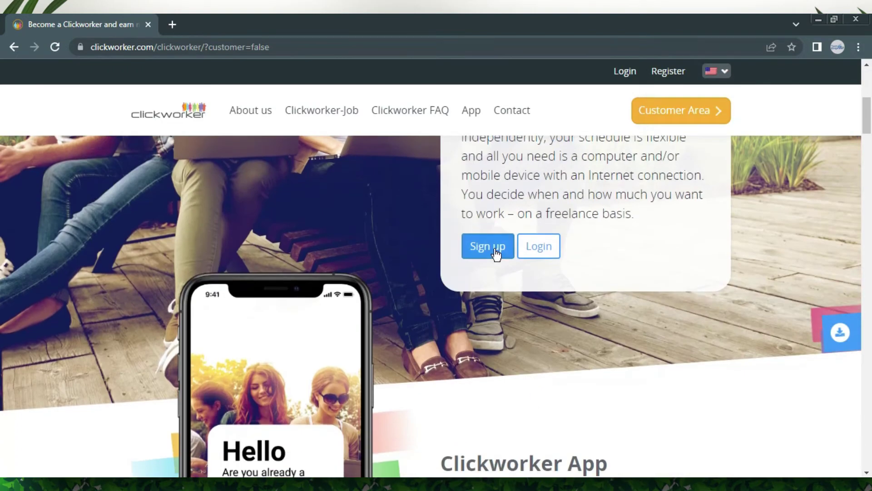
pyautogui.scroll(7, 644, 286)
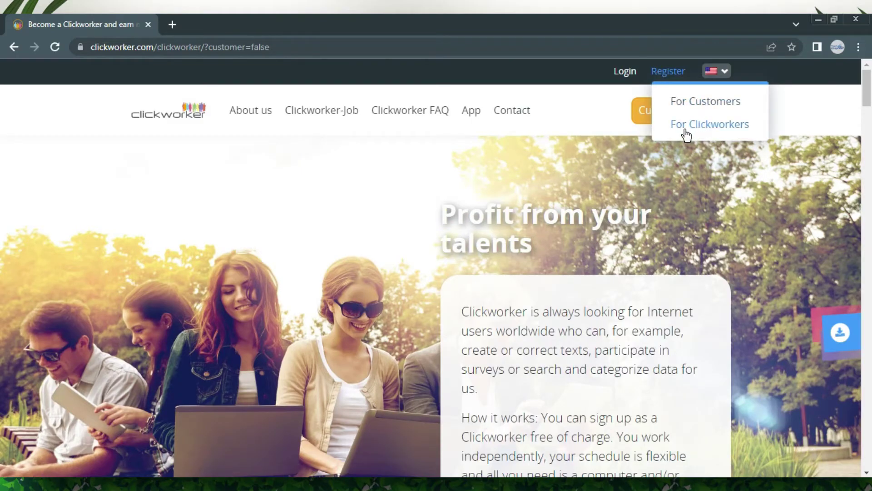
pyautogui.click(727, 128)
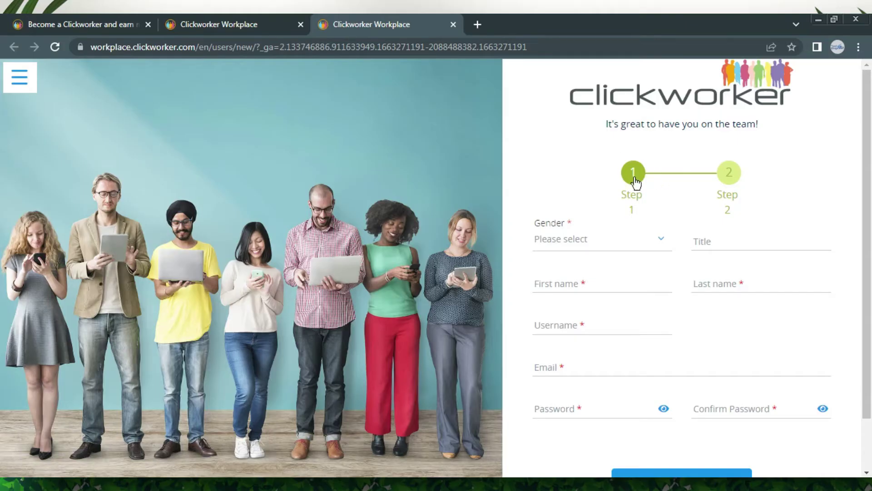
# Set the gender to Male, leave the title empty and continue to the second registration step
pyautogui.click(634, 245)
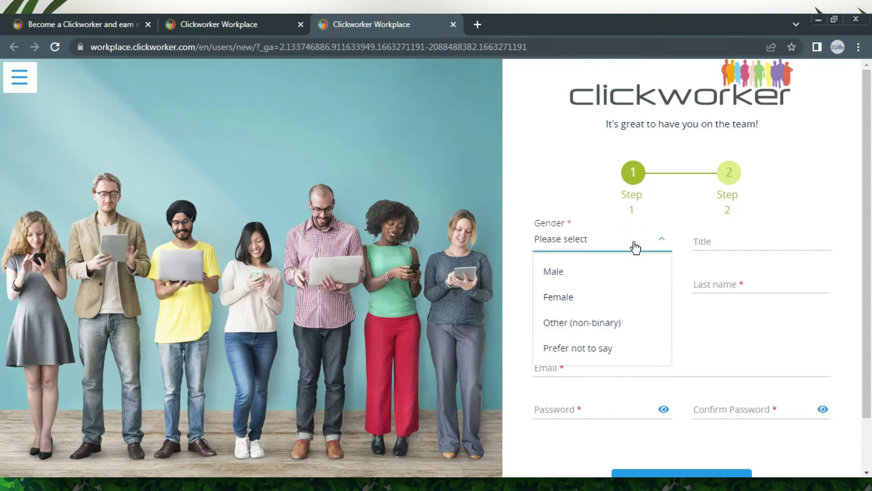
pyautogui.click(558, 272)
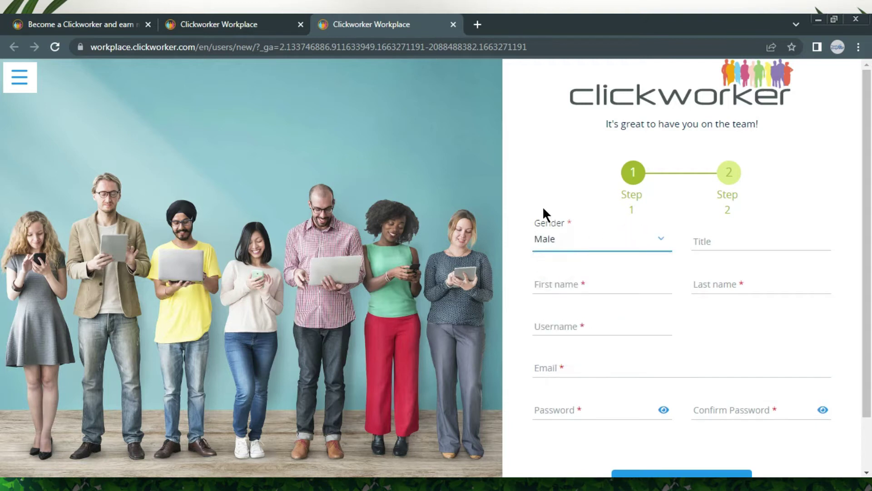
pyautogui.click(711, 241)
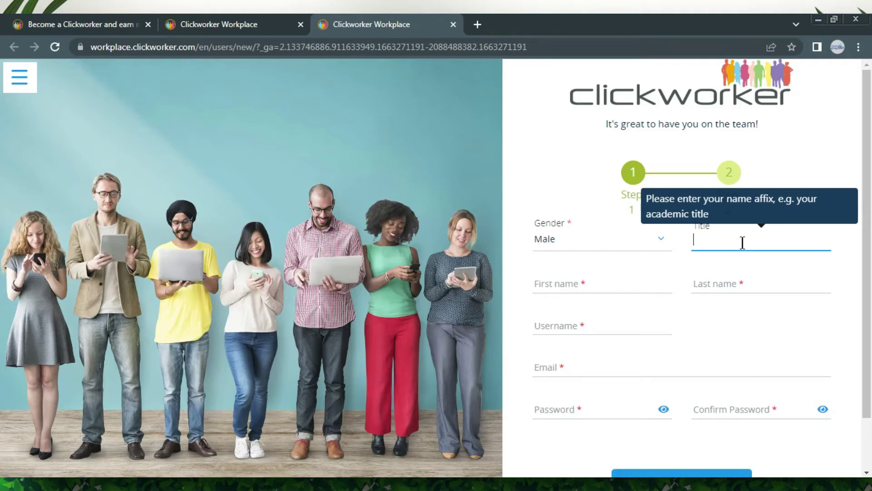
pyautogui.click(803, 158)
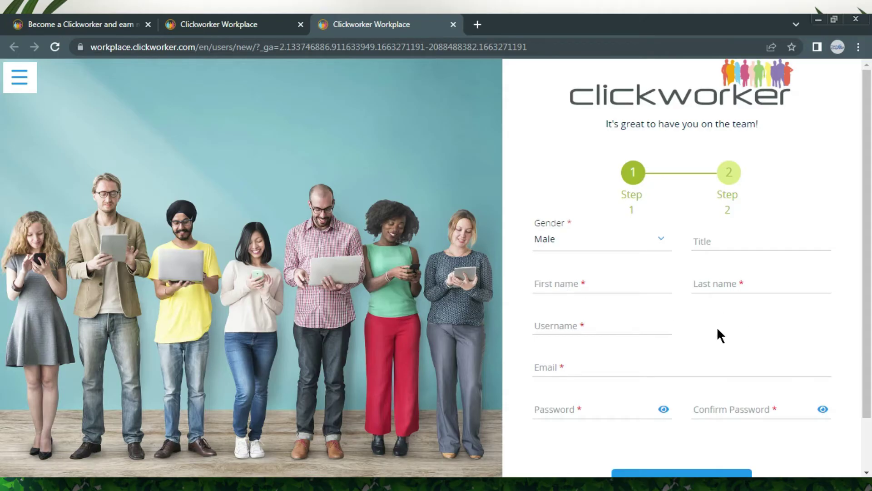
pyautogui.scroll(-2, 717, 327)
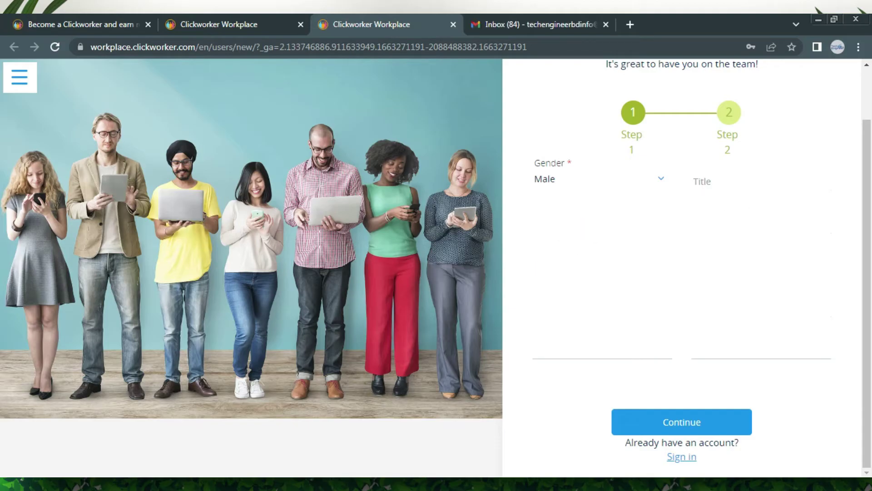
pyautogui.click(711, 422)
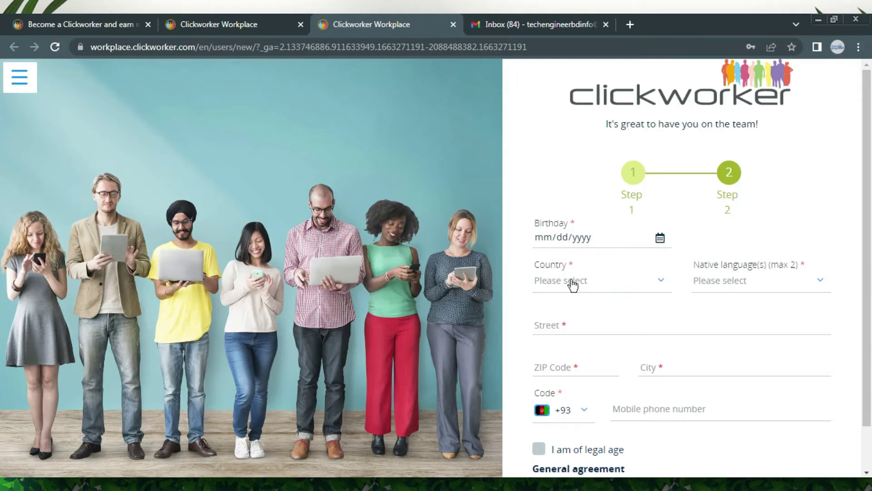
# Set the country to Bangladesh and open the native language choices
pyautogui.scroll(-2, 612, 286)
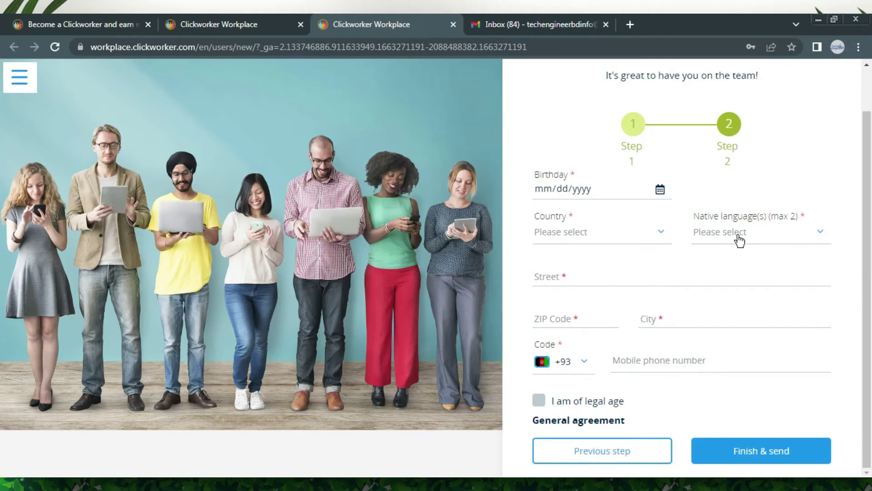
pyautogui.click(636, 237)
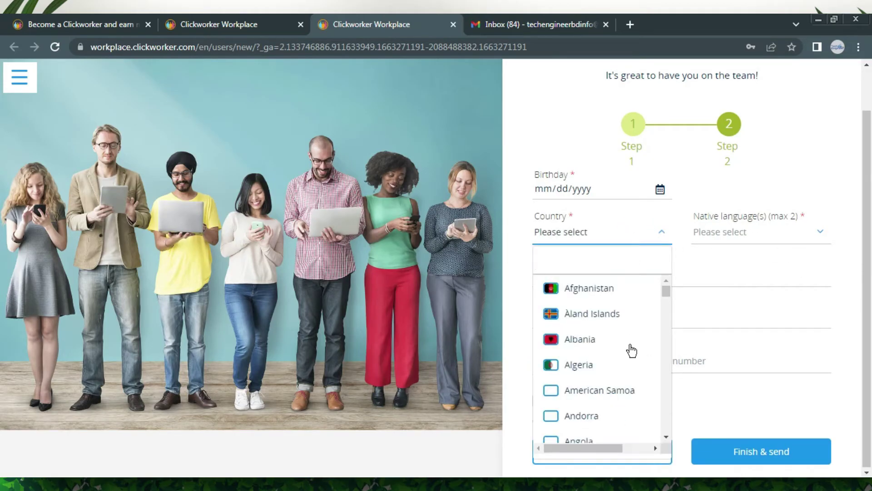
pyautogui.scroll(-9, 617, 346)
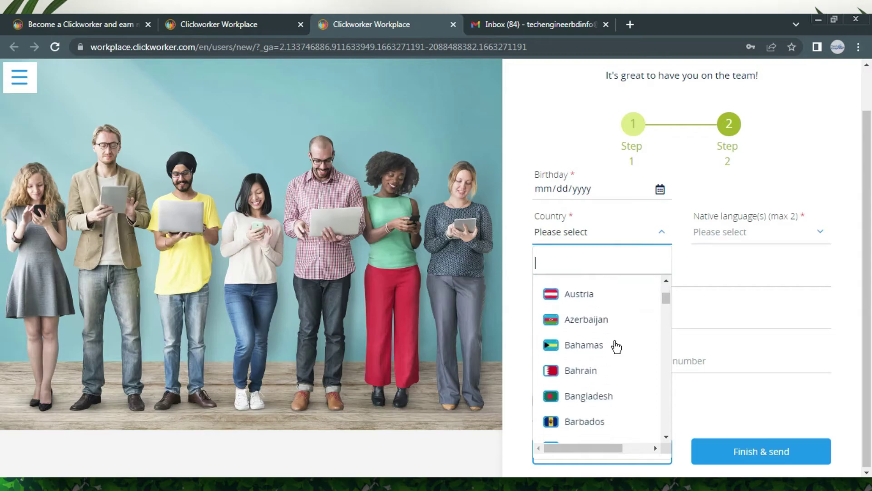
pyautogui.click(596, 347)
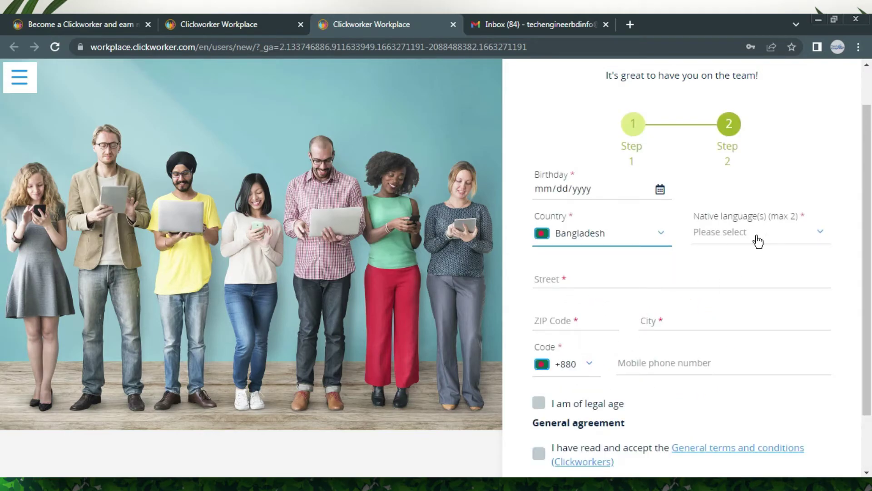
pyautogui.click(773, 239)
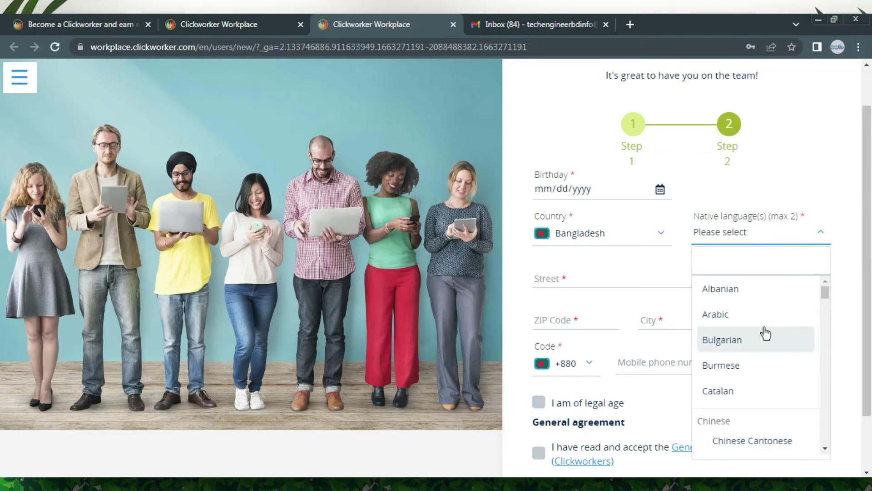
pyautogui.scroll(-1, 755, 363)
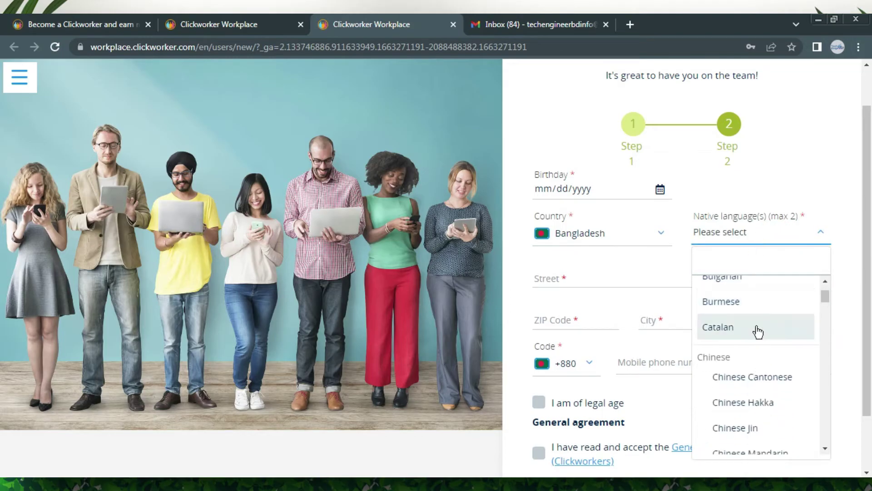
pyautogui.write('ban')
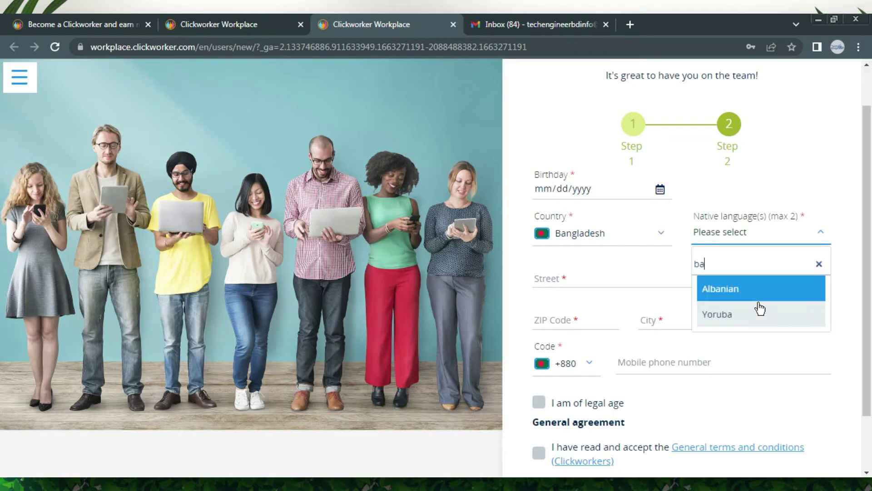
pyautogui.press('BackSpace')
pyautogui.press('BackSpace')
pyautogui.press('BackSpace')
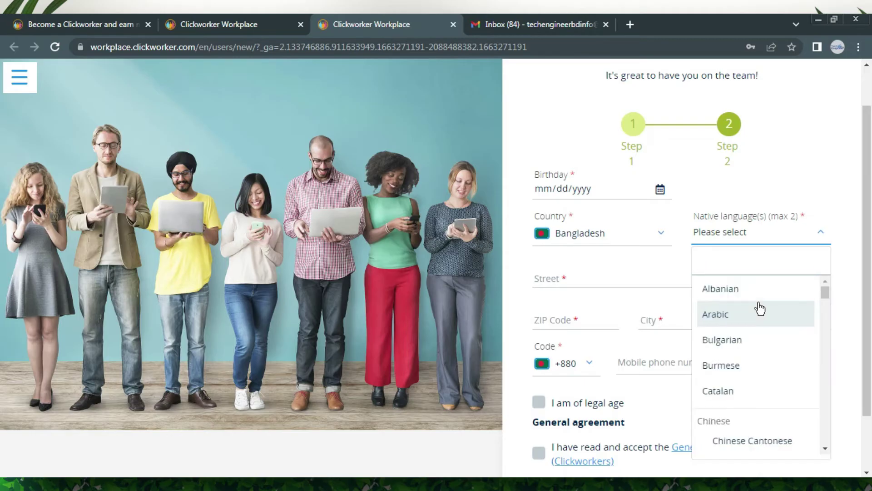
pyautogui.write('ban')
pyautogui.press('BackSpace')
pyautogui.press('BackSpace')
pyautogui.press('BackSpace')
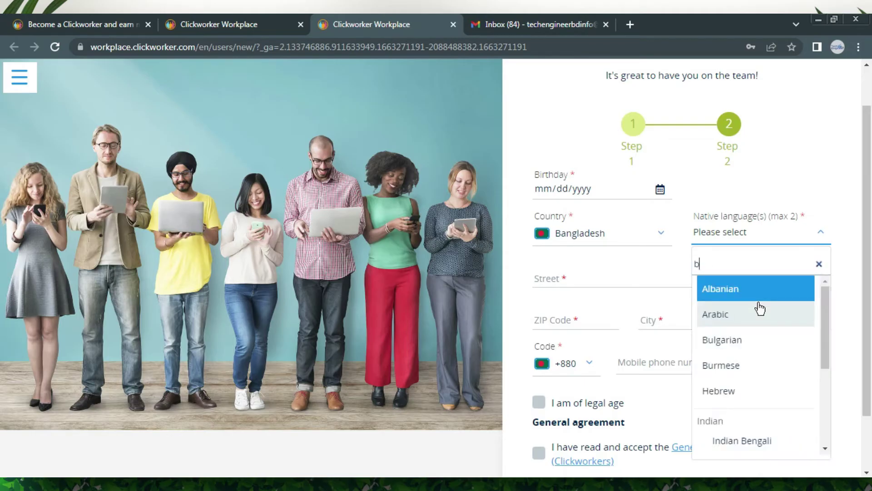
# Choose English USA and Indian Bengali as the two native languages
pyautogui.write('en')
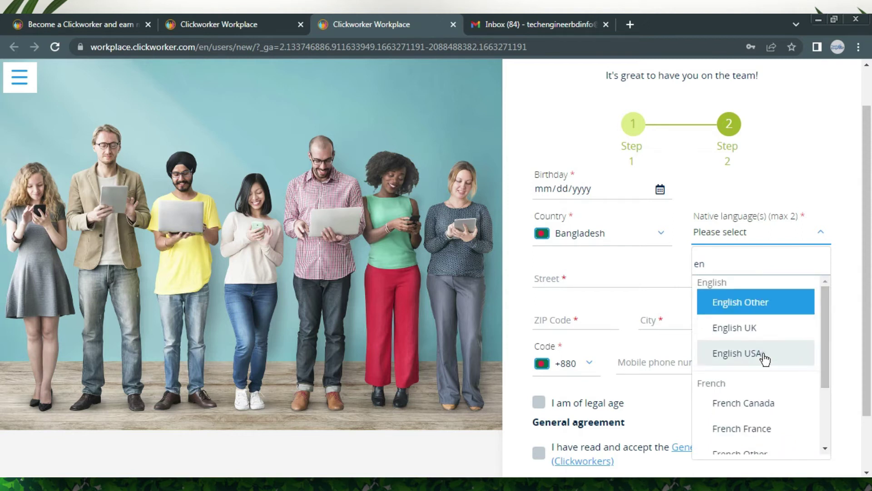
pyautogui.click(745, 353)
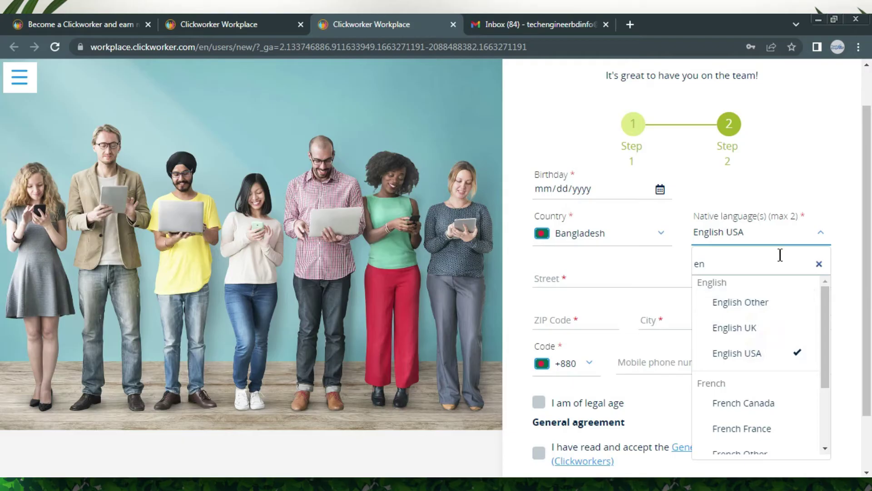
pyautogui.press('BackSpace')
pyautogui.press('BackSpace')
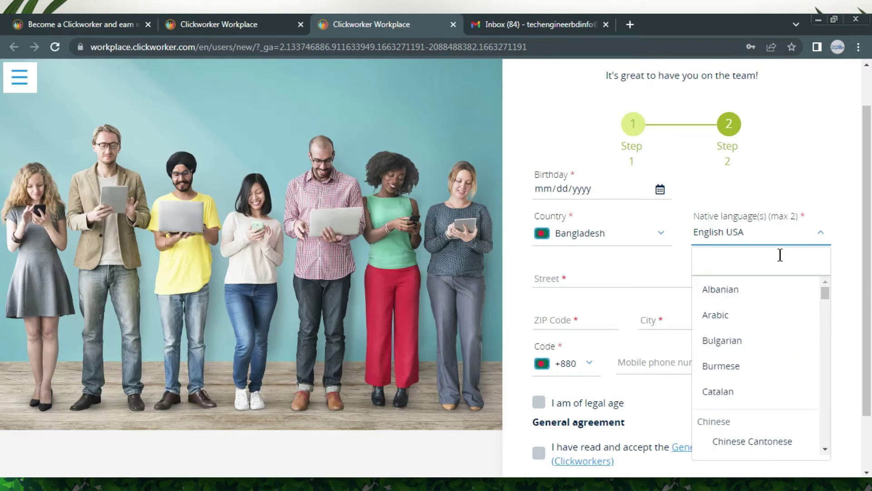
pyautogui.write('ben')
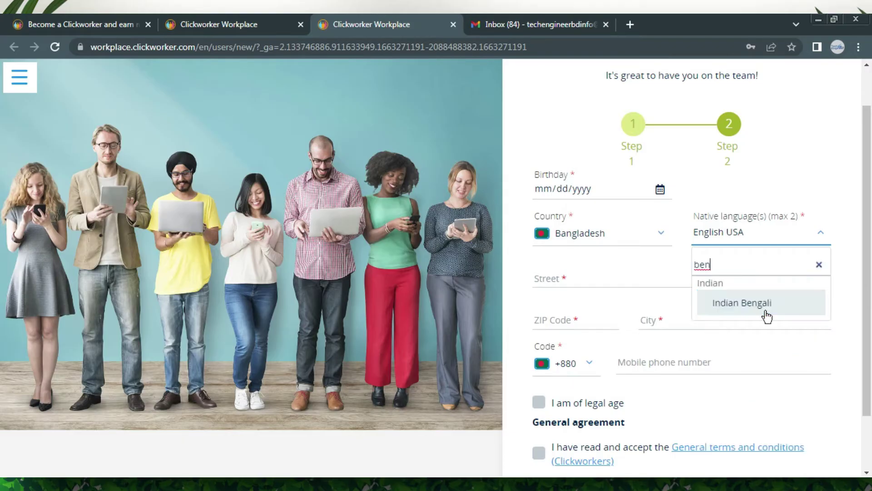
pyautogui.click(792, 302)
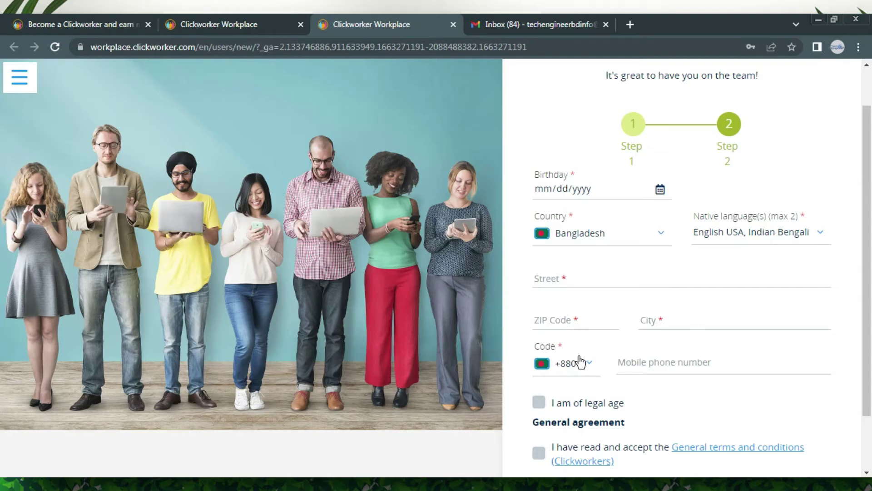
# Confirm legal age, accept both the general terms and the data protection agreement, and submit the registration
pyautogui.scroll(-2, 695, 288)
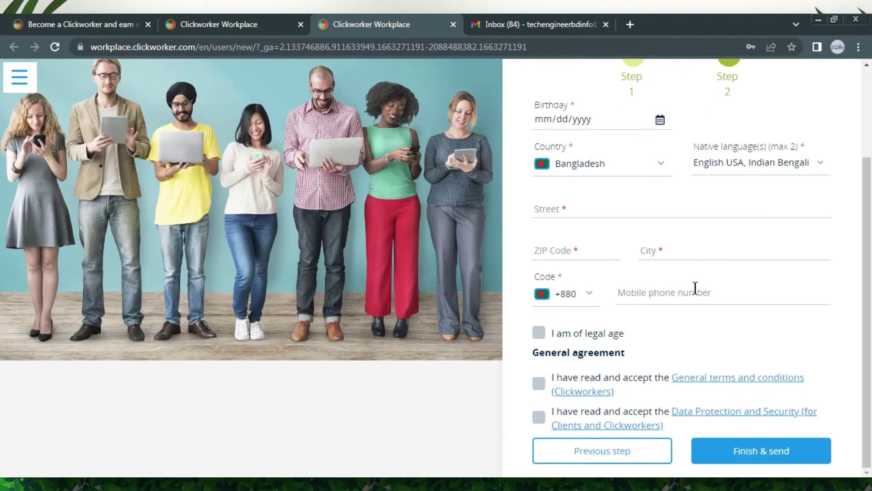
pyautogui.click(754, 451)
pyautogui.scroll(-1, 727, 245)
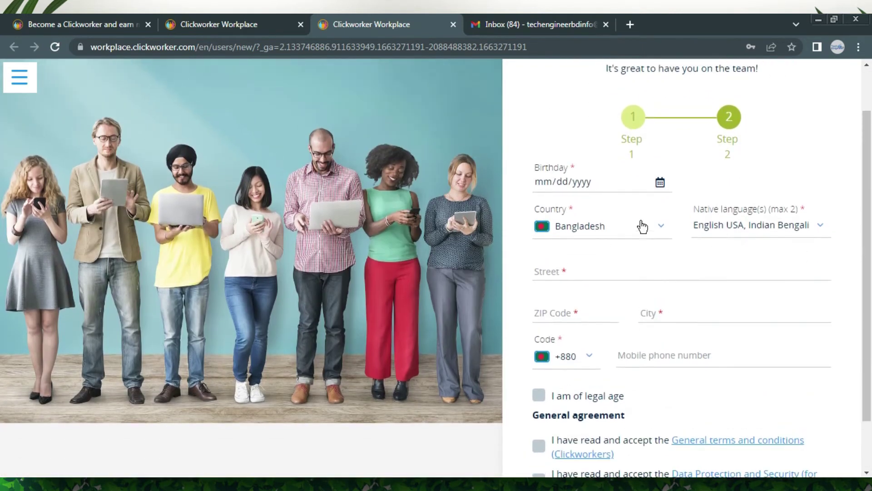
pyautogui.scroll(1, 642, 226)
pyautogui.scroll(-3, 709, 318)
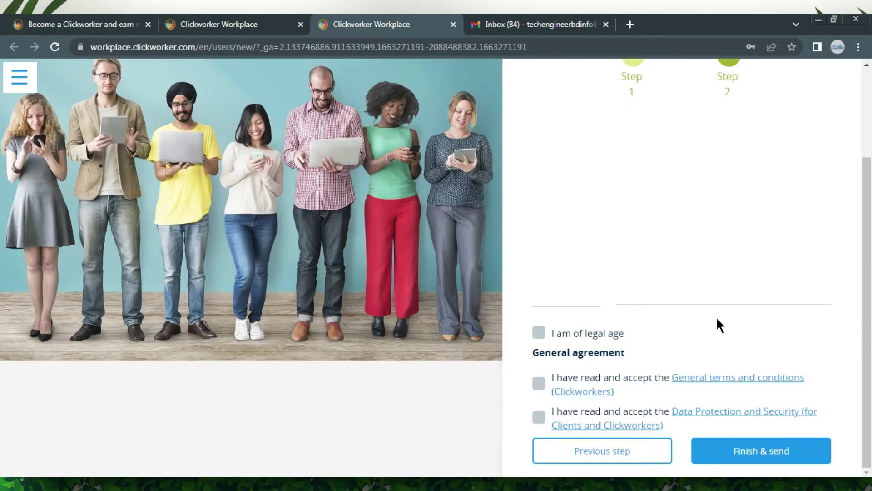
pyautogui.click(539, 333)
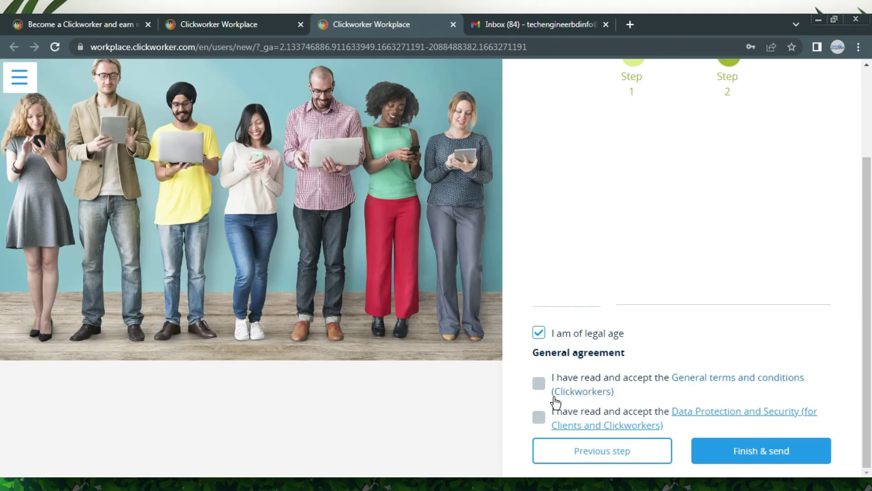
pyautogui.click(539, 383)
pyautogui.click(538, 417)
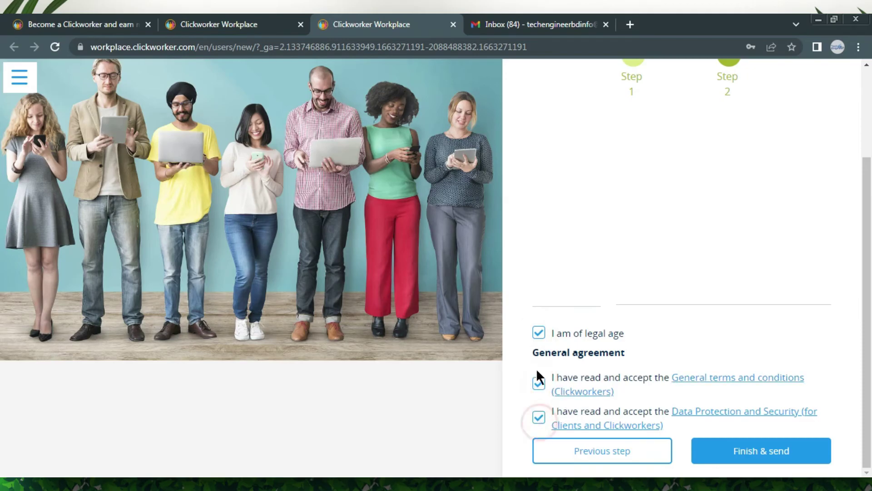
pyautogui.click(780, 451)
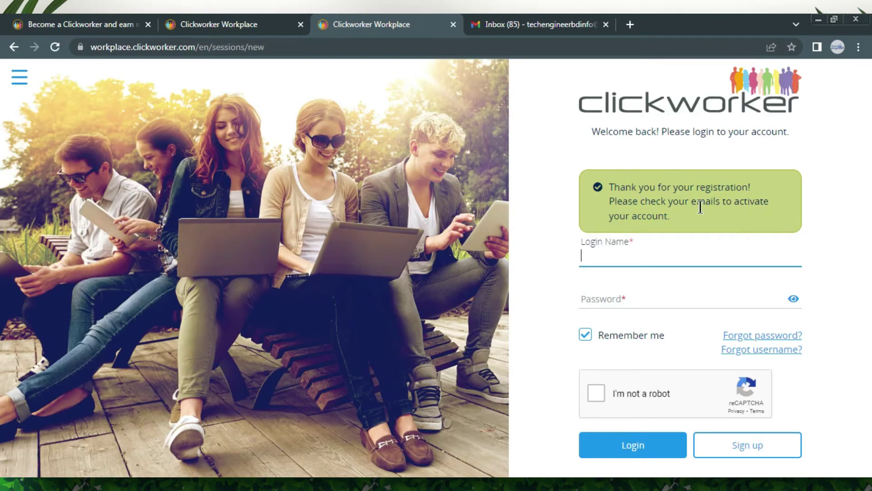
# Switch to the Gmail inbox, open the clickworker account activation e-mail and locate its activation link
pyautogui.click(543, 26)
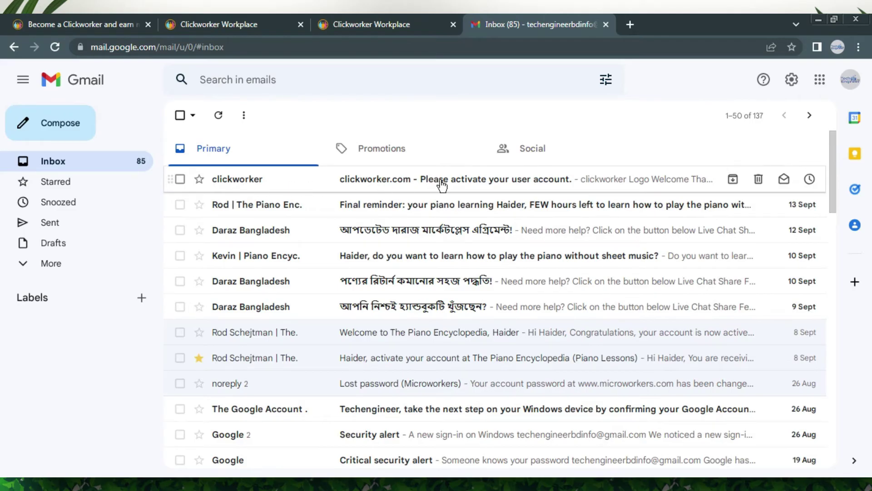
pyautogui.click(482, 180)
pyautogui.scroll(-4, 638, 245)
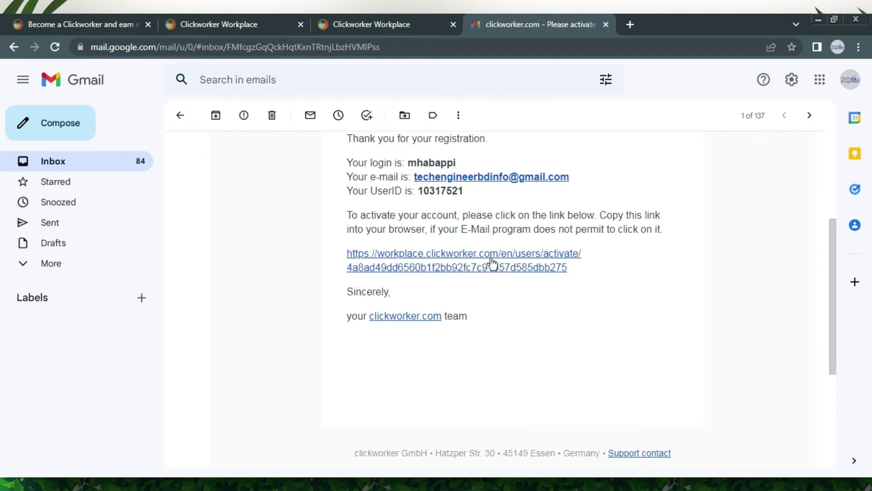
# Activate the account from the e-mail's activation link, start the configuration and go through all three intro pages on address, payment and profile
pyautogui.click(486, 253)
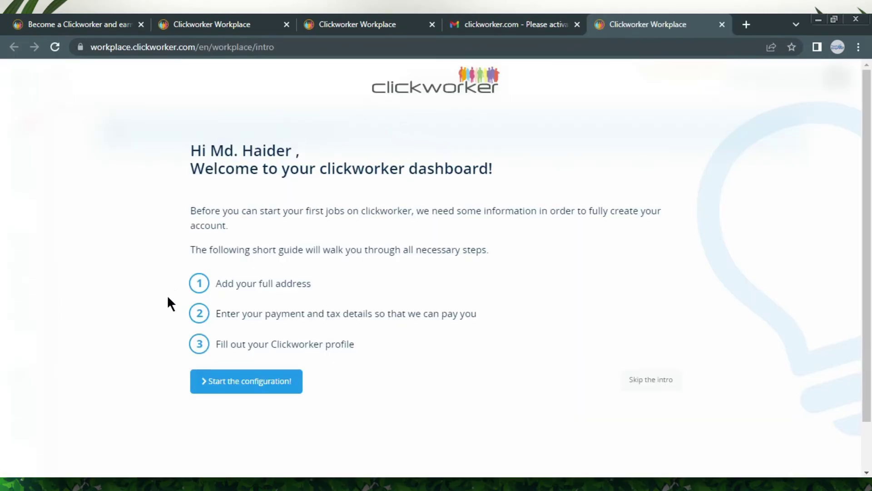
pyautogui.click(246, 390)
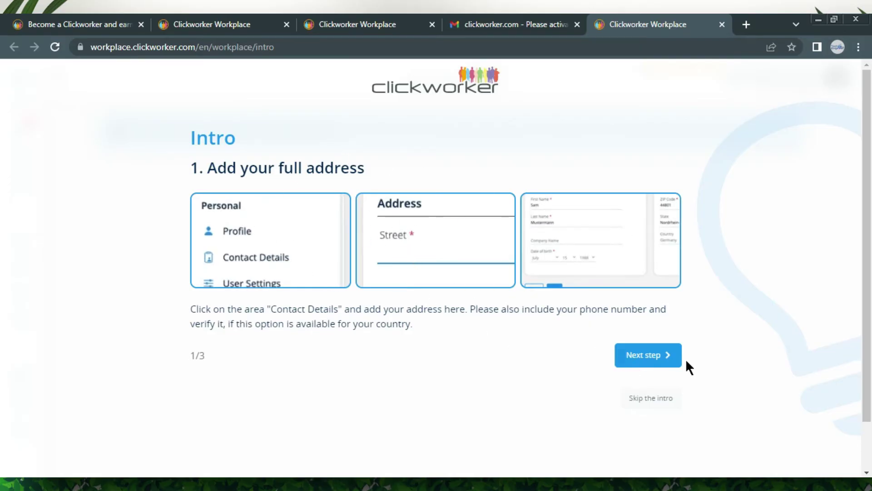
pyautogui.click(669, 354)
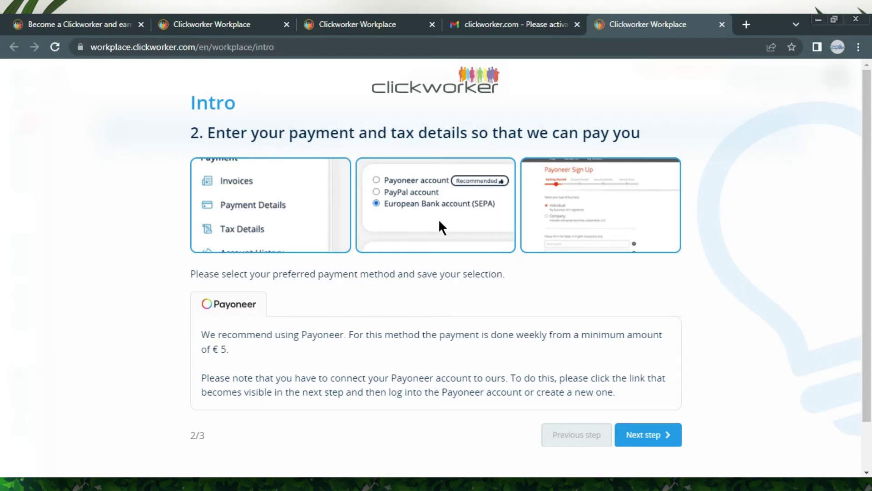
pyautogui.click(667, 432)
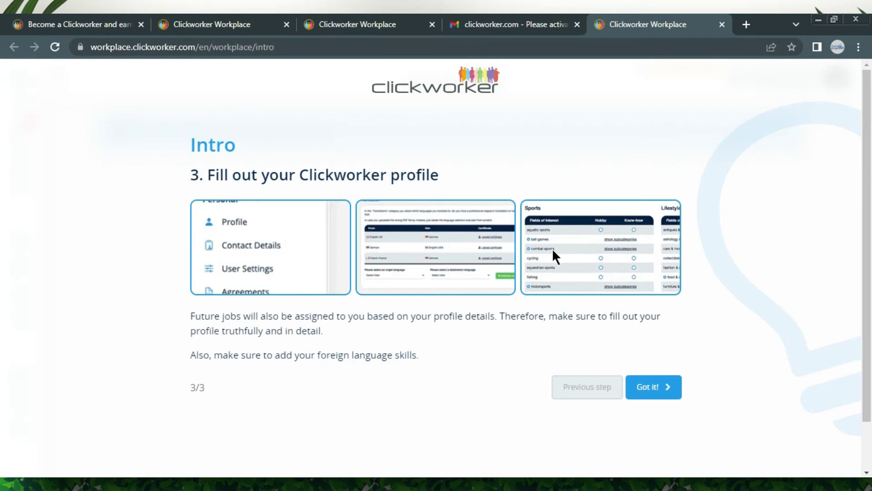
pyautogui.click(667, 391)
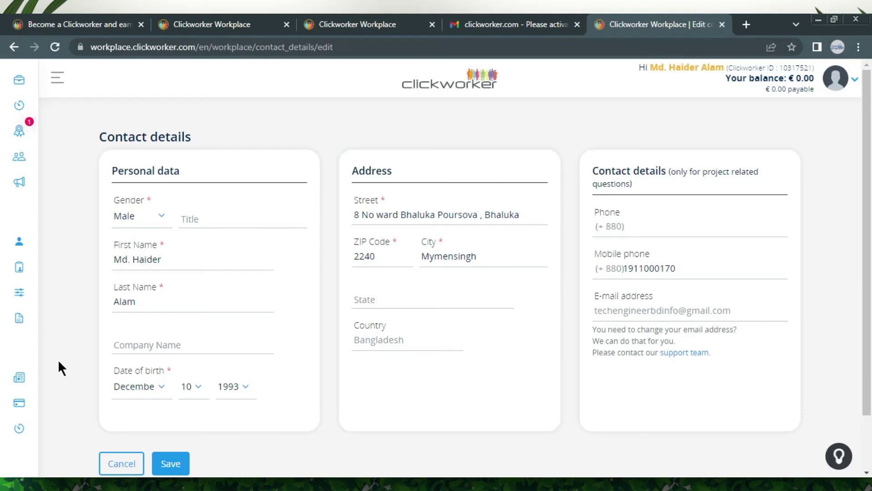
# Save the contact details with the personal data, postal address and mobile number, and open the assessments overview
pyautogui.click(171, 463)
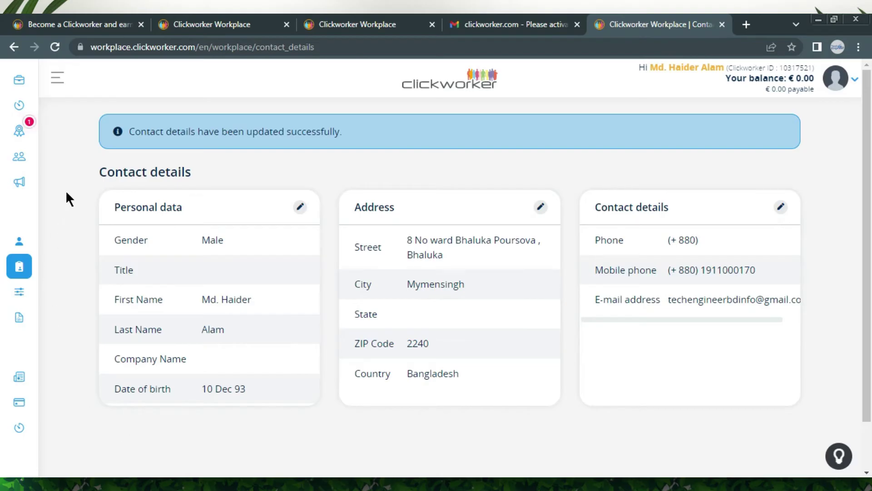
pyautogui.moveTo(35, 130)
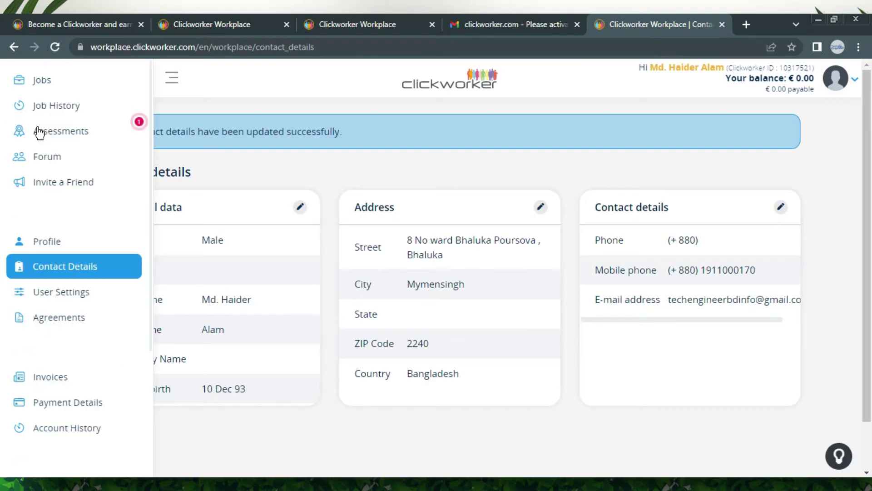
pyautogui.click(82, 132)
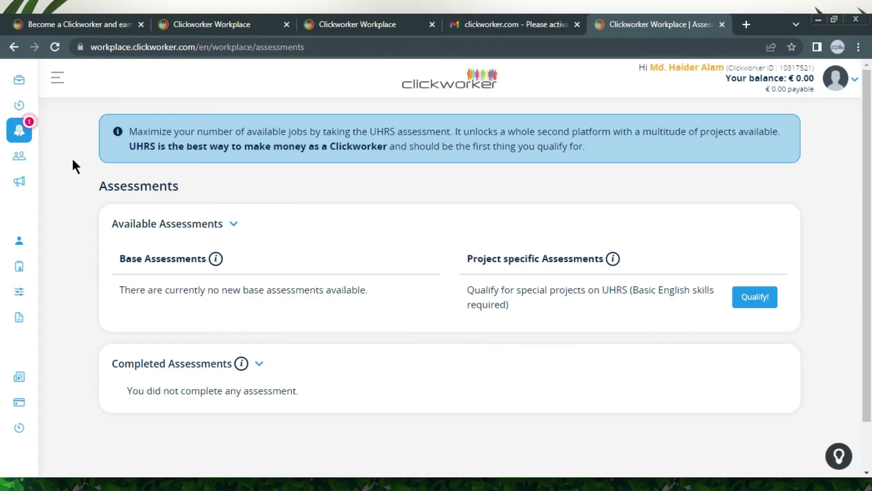
# Open the jobs overview and examine the available jobs, the partner platforms and the app jobs
pyautogui.moveTo(19, 84)
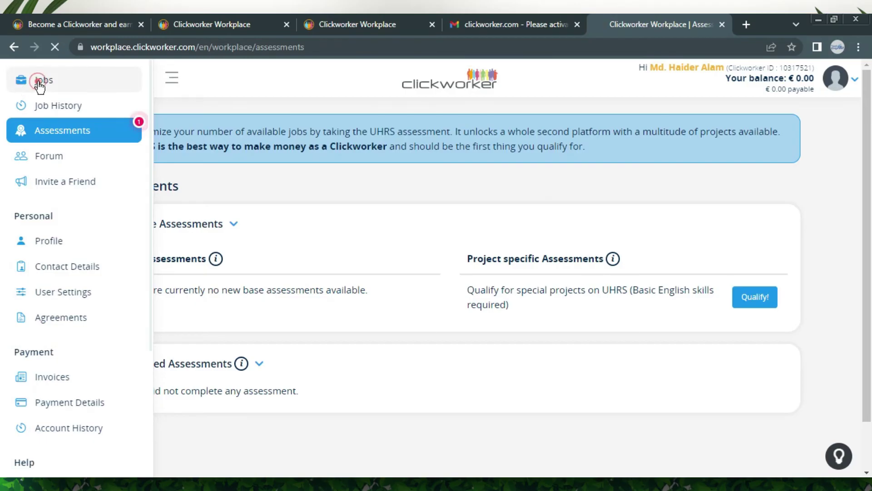
pyautogui.click(40, 82)
pyautogui.scroll(-4, 623, 240)
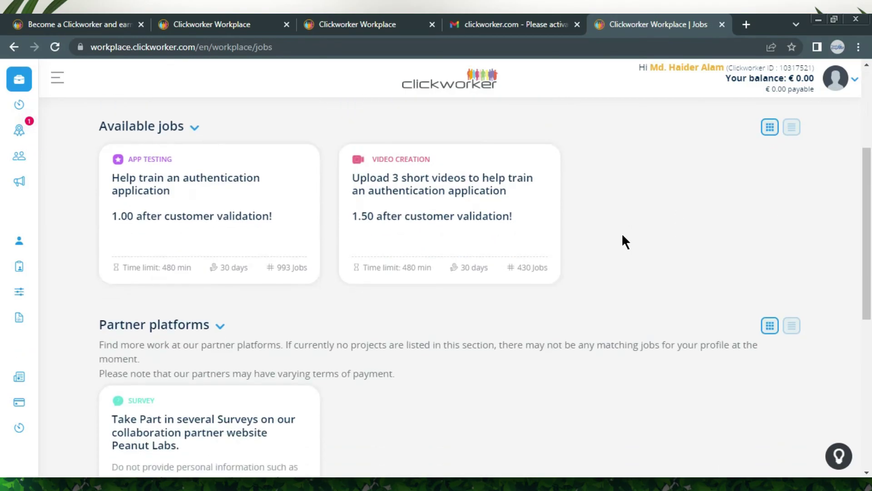
pyautogui.moveTo(245, 193)
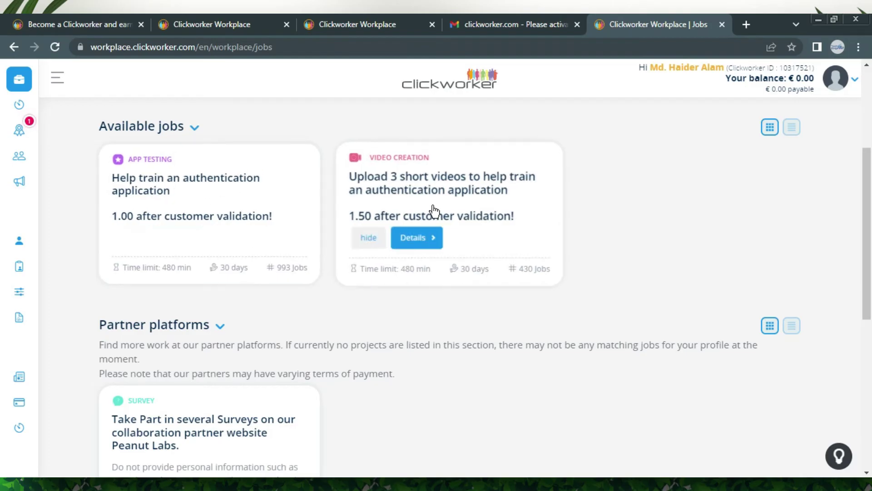
pyautogui.scroll(-4, 233, 263)
pyautogui.scroll(-1, 214, 261)
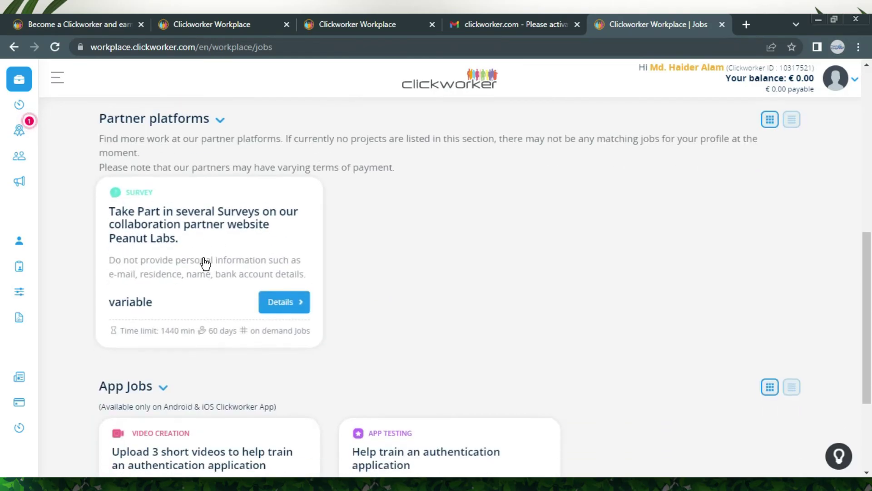
pyautogui.scroll(-1, 144, 305)
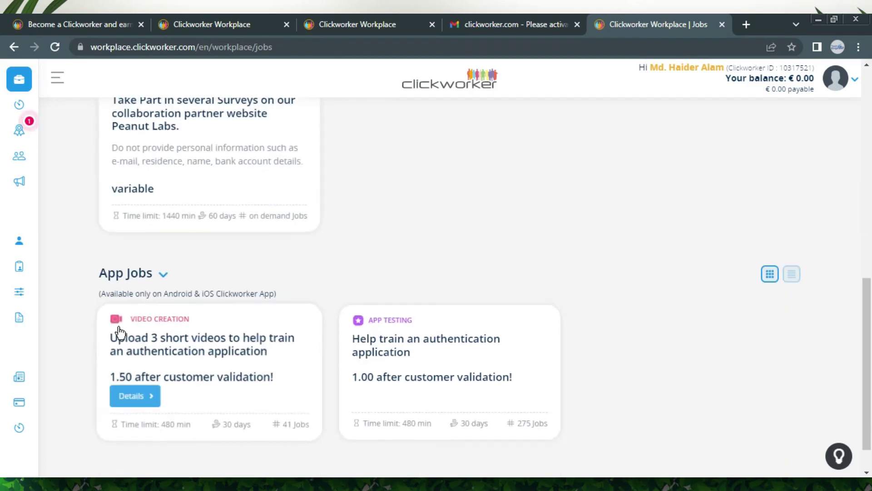
pyautogui.scroll(-1, 467, 327)
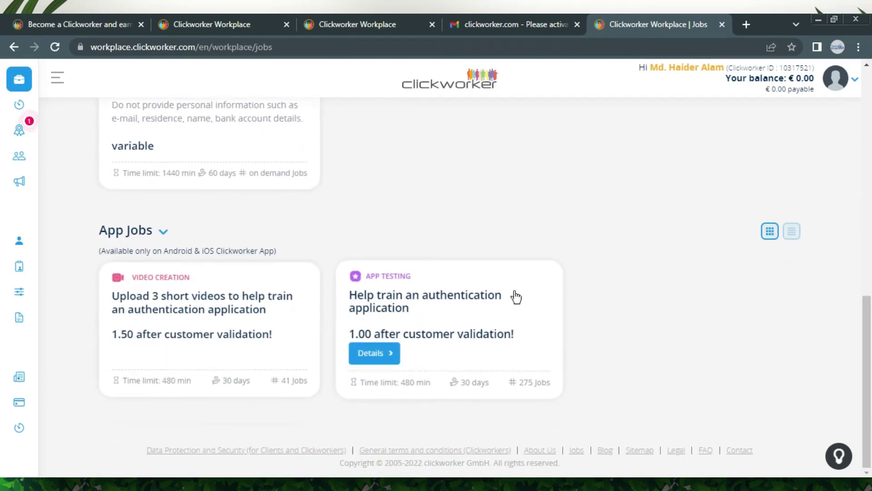
pyautogui.scroll(4, 695, 300)
pyautogui.scroll(5, 712, 300)
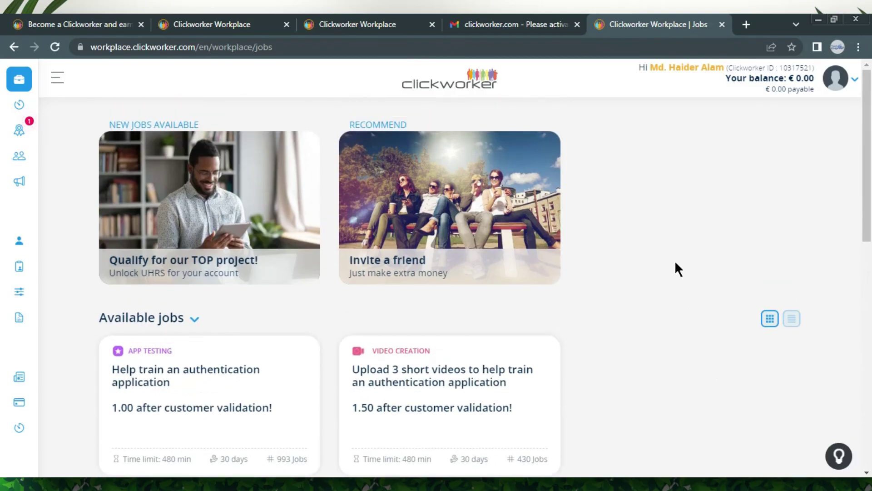
# Open the account's profile and examine the About me information, private blog and work samples sections
pyautogui.click(853, 81)
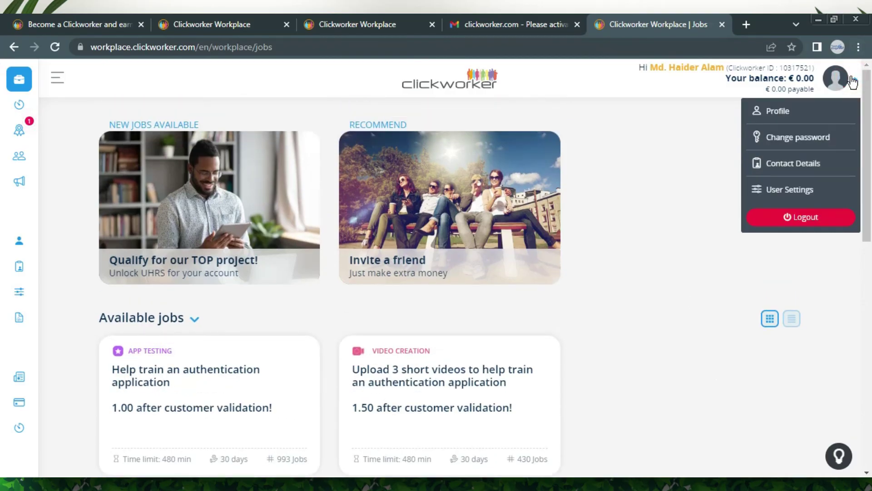
pyautogui.click(793, 116)
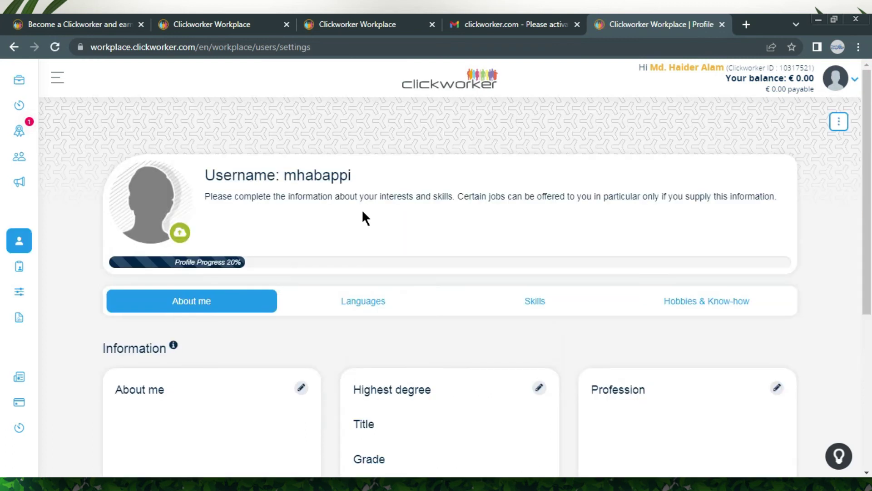
pyautogui.scroll(-4, 427, 195)
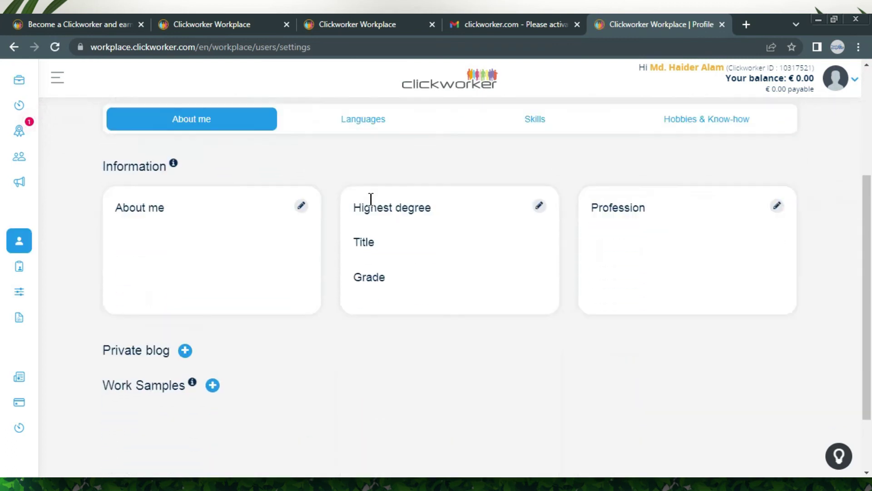
pyautogui.scroll(2, 260, 222)
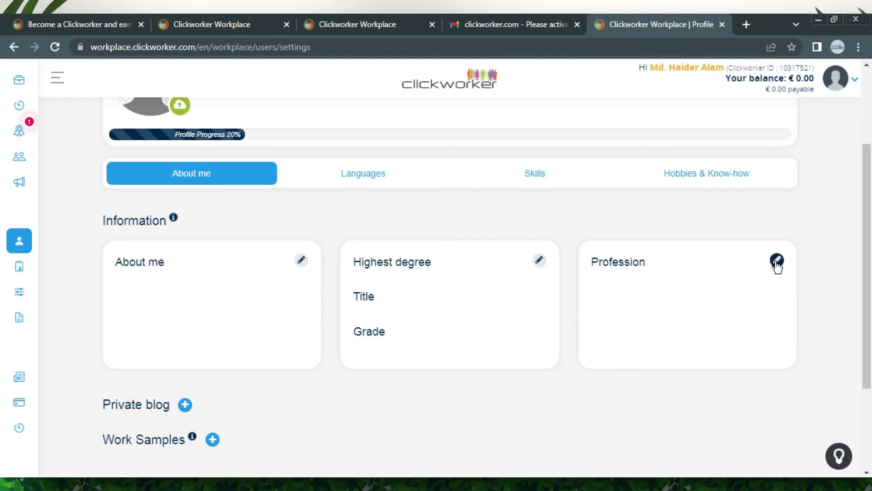
pyautogui.scroll(-3, 583, 273)
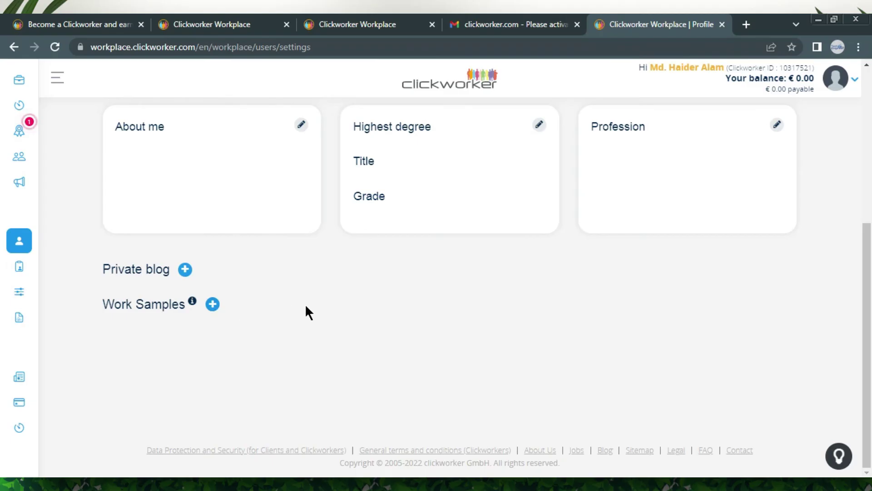
pyautogui.scroll(5, 424, 300)
pyautogui.scroll(-1, 193, 266)
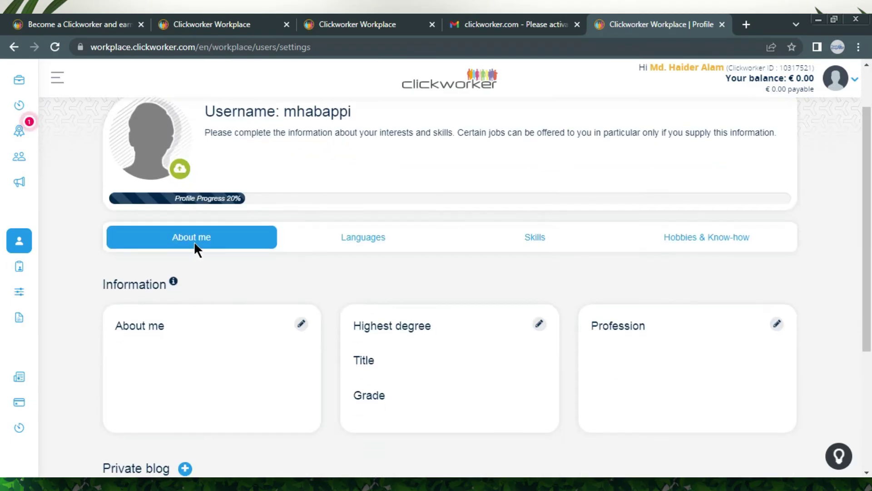
# Review the profile's Languages section with its native languages and the language and skill level choices
pyautogui.click(380, 237)
pyautogui.scroll(-1, 396, 263)
pyautogui.scroll(-3, 399, 273)
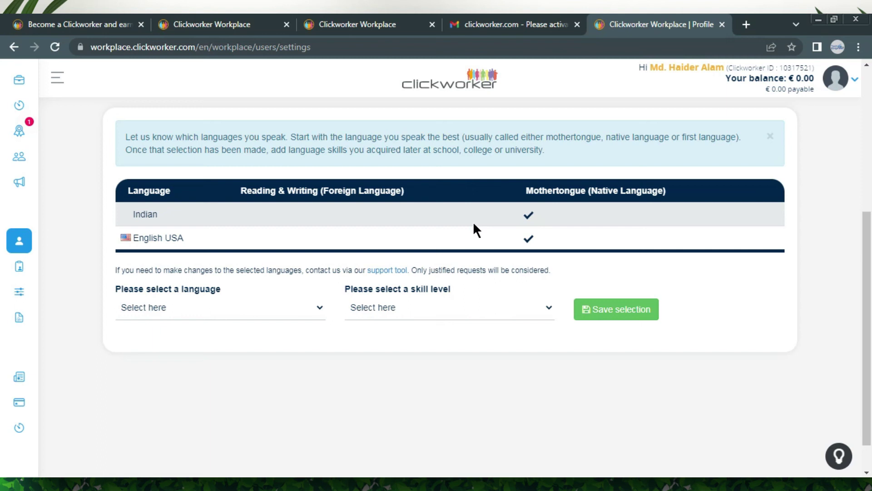
pyautogui.scroll(4, 474, 224)
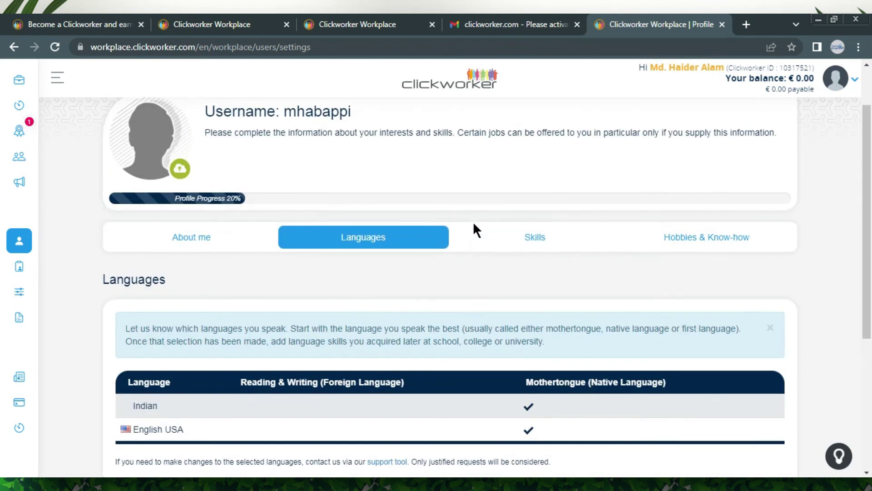
pyautogui.scroll(-1, 564, 330)
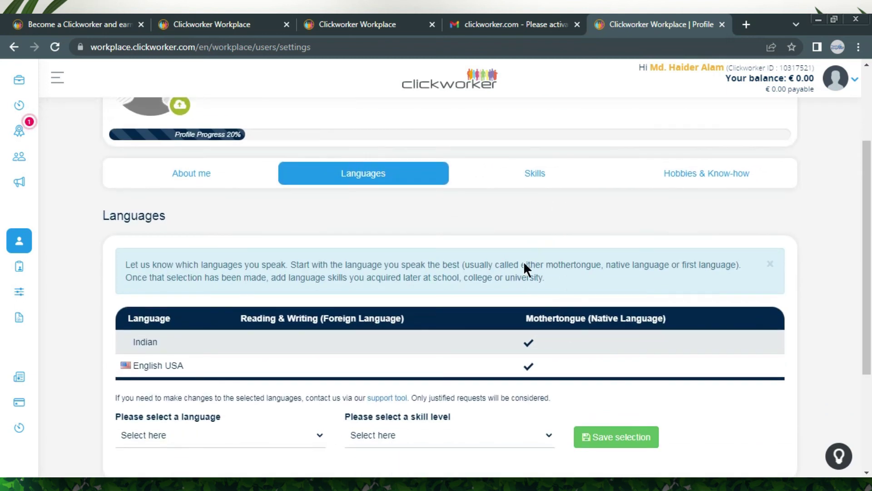
# Review the profile's Skills section, covering the copywriting text types and the translation language combinations
pyautogui.click(547, 173)
pyautogui.scroll(-1, 138, 186)
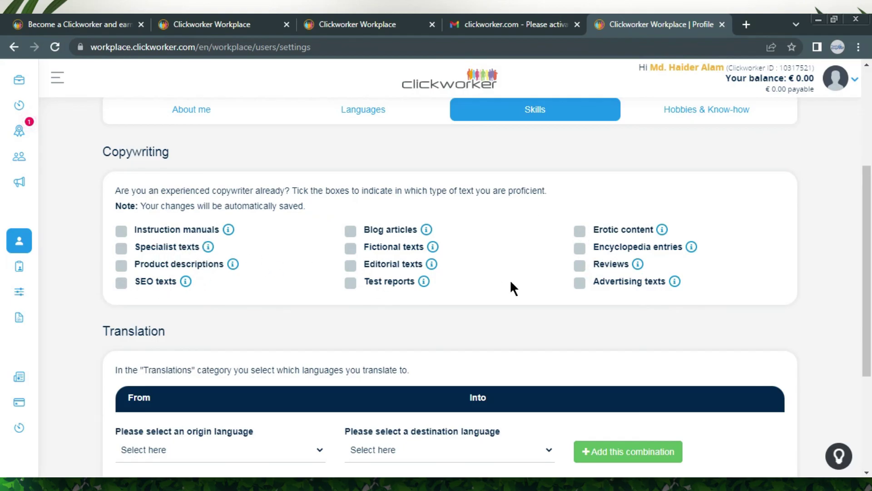
pyautogui.scroll(-3, 509, 279)
pyautogui.scroll(6, 517, 240)
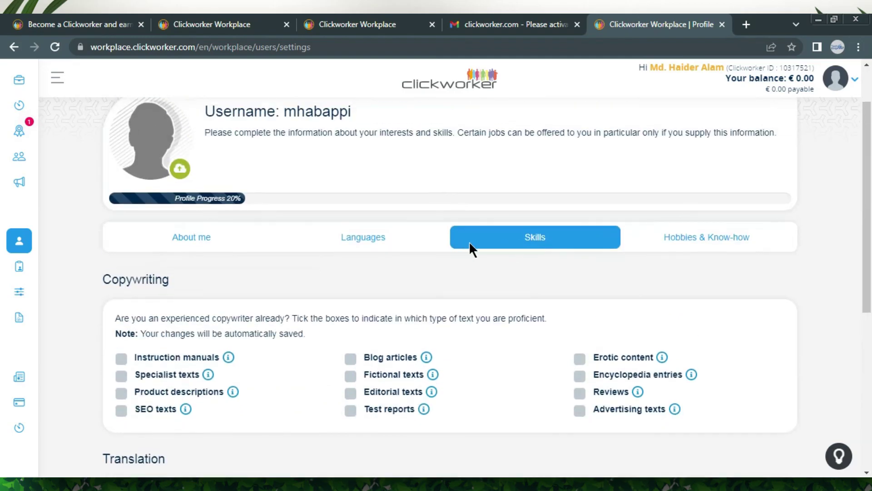
# Review the Hobbies & Know-how section of the profile through all its fields of interest
pyautogui.click(722, 240)
pyautogui.scroll(-3, 582, 264)
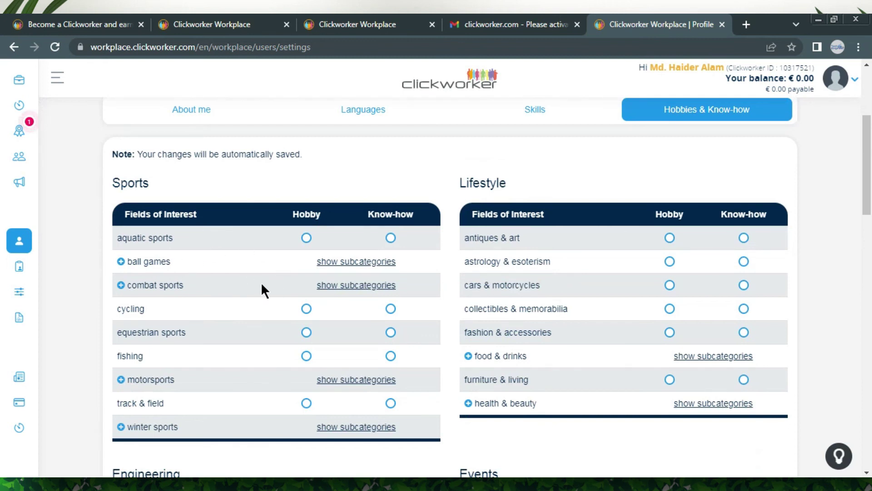
pyautogui.scroll(-7, 484, 287)
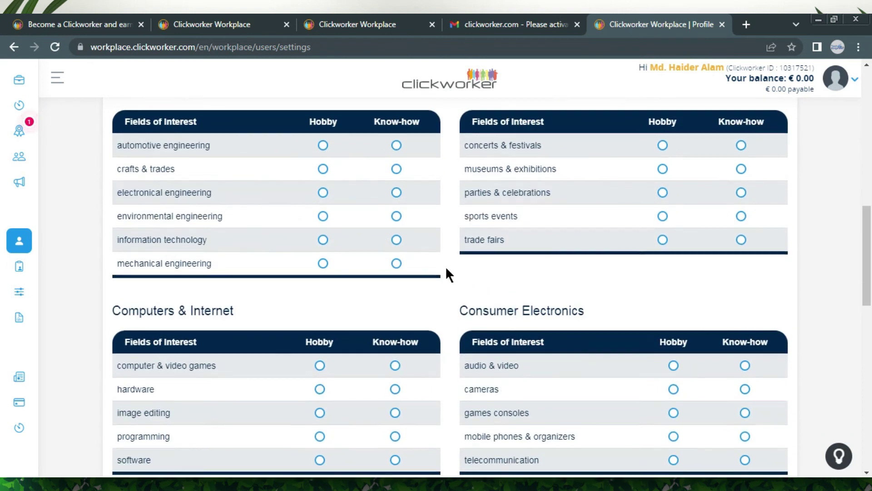
pyautogui.scroll(-6, 445, 269)
pyautogui.scroll(-8, 445, 265)
pyautogui.scroll(20, 445, 266)
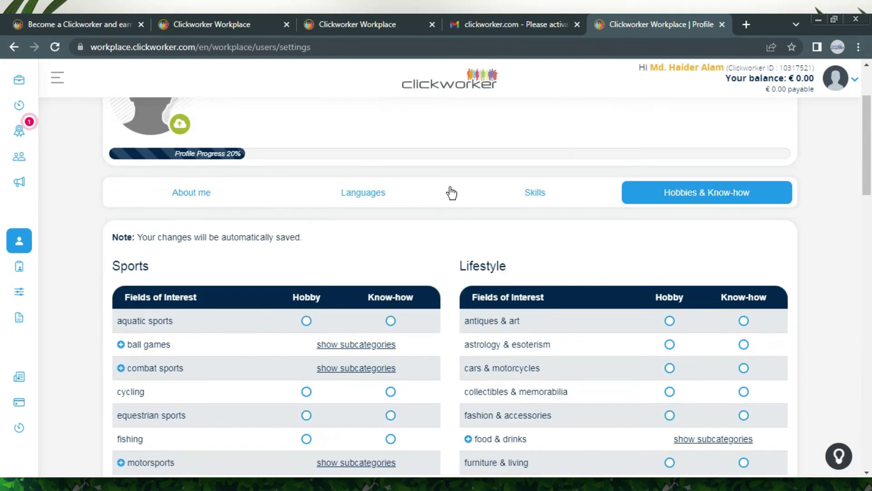
# Open the payment details, add a new payment method with the Payoneer account option and save the selection
pyautogui.moveTo(10, 327)
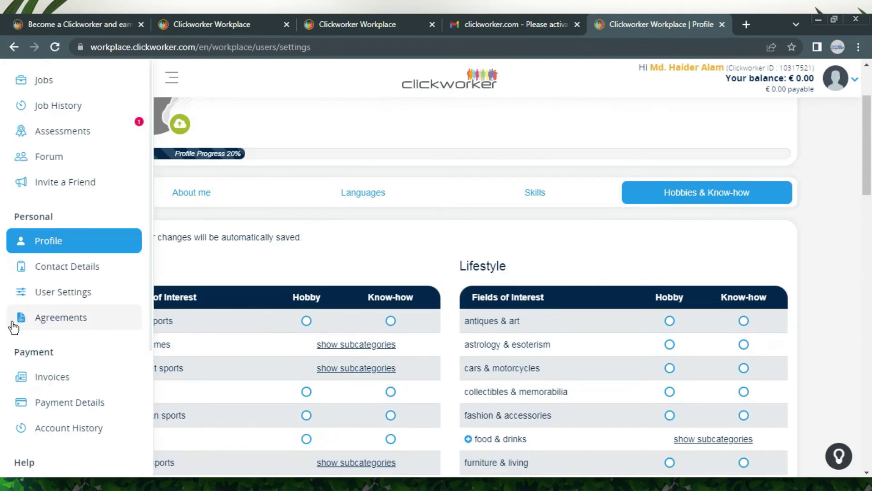
pyautogui.click(60, 402)
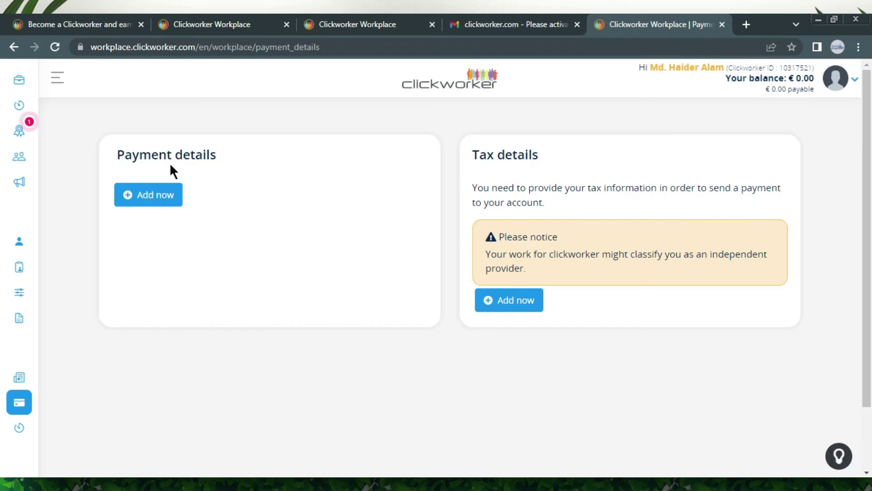
pyautogui.click(150, 199)
pyautogui.click(116, 246)
pyautogui.moveTo(165, 249); pyautogui.dragTo(238, 247)
pyautogui.click(240, 248)
pyautogui.click(131, 327)
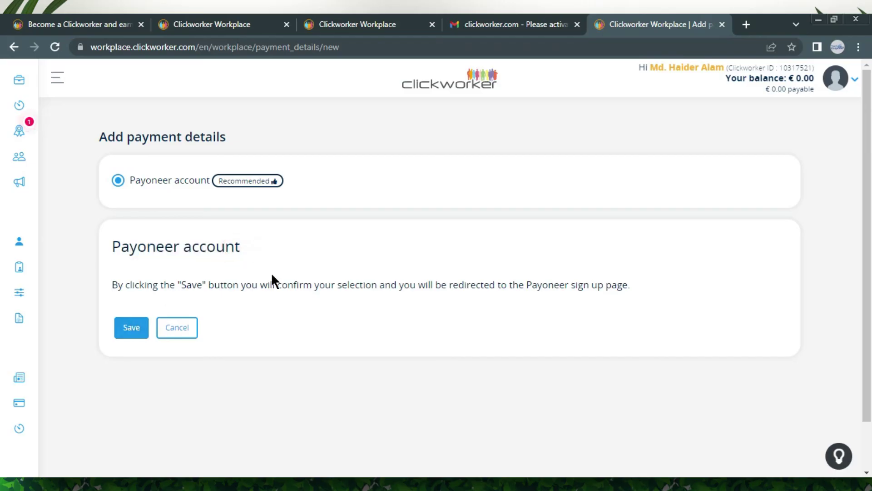